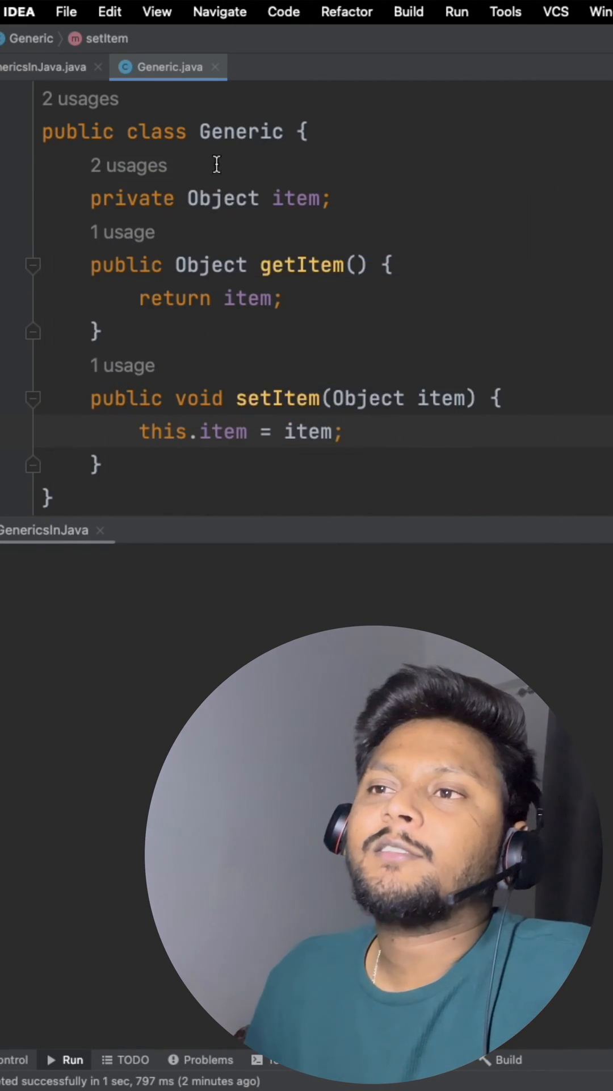
# Highlight the Object type of the item field before moving to the GenericsInJava main class
pyautogui.doubleClick(205, 198)
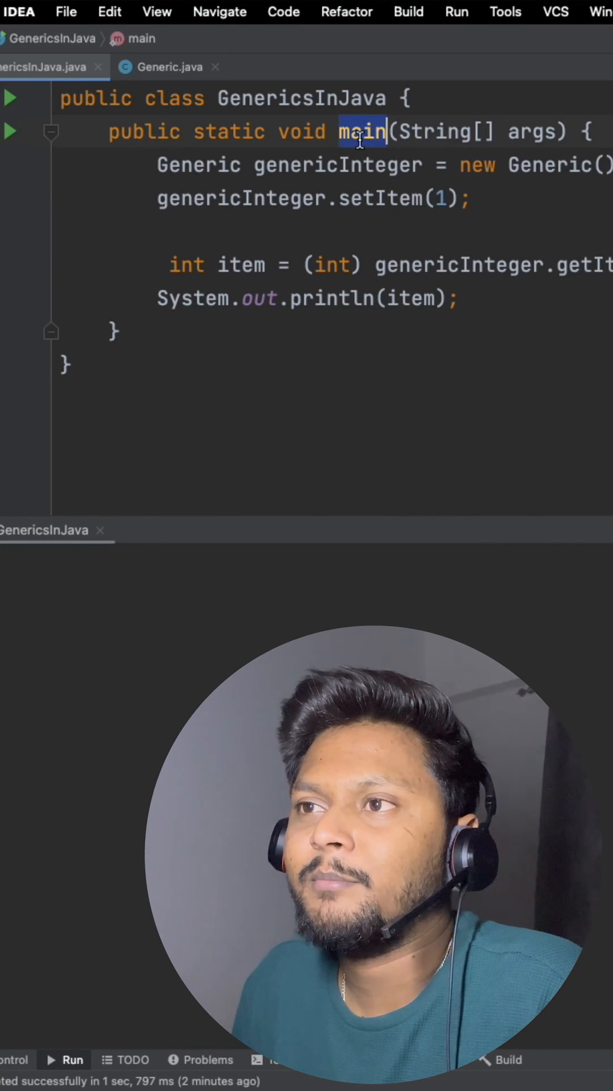
pyautogui.doubleClick(229, 168)
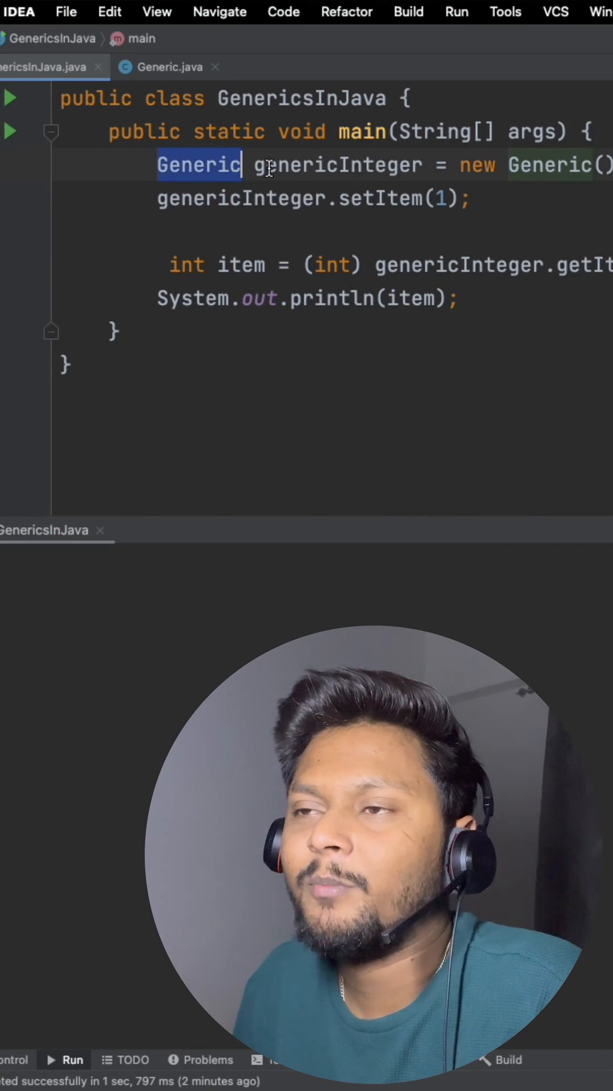
pyautogui.click(362, 198)
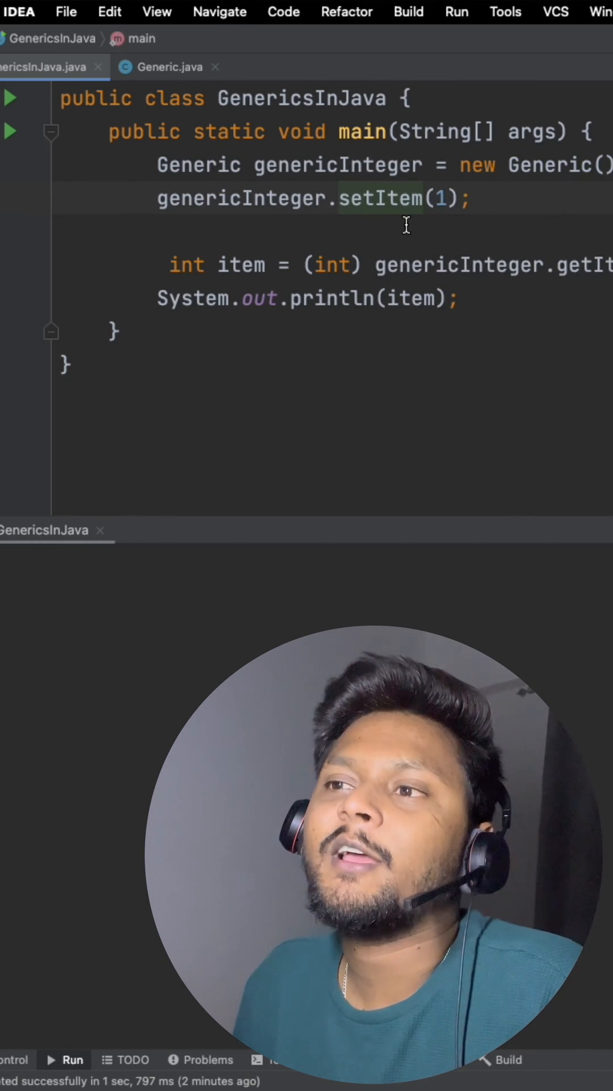
pyautogui.moveTo(423, 266)
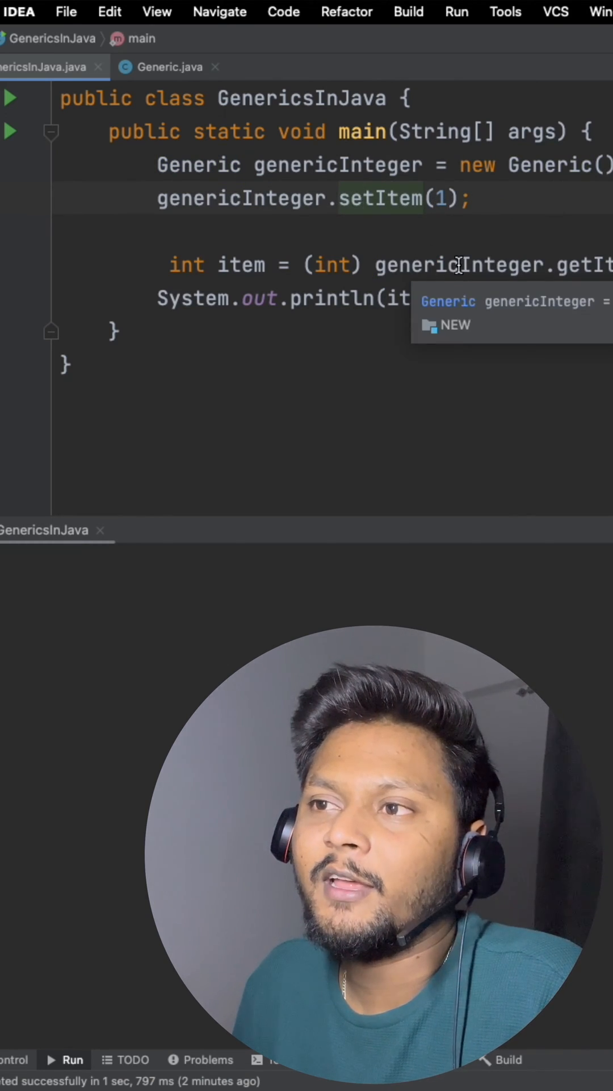
pyautogui.click(592, 262)
pyautogui.click(400, 297)
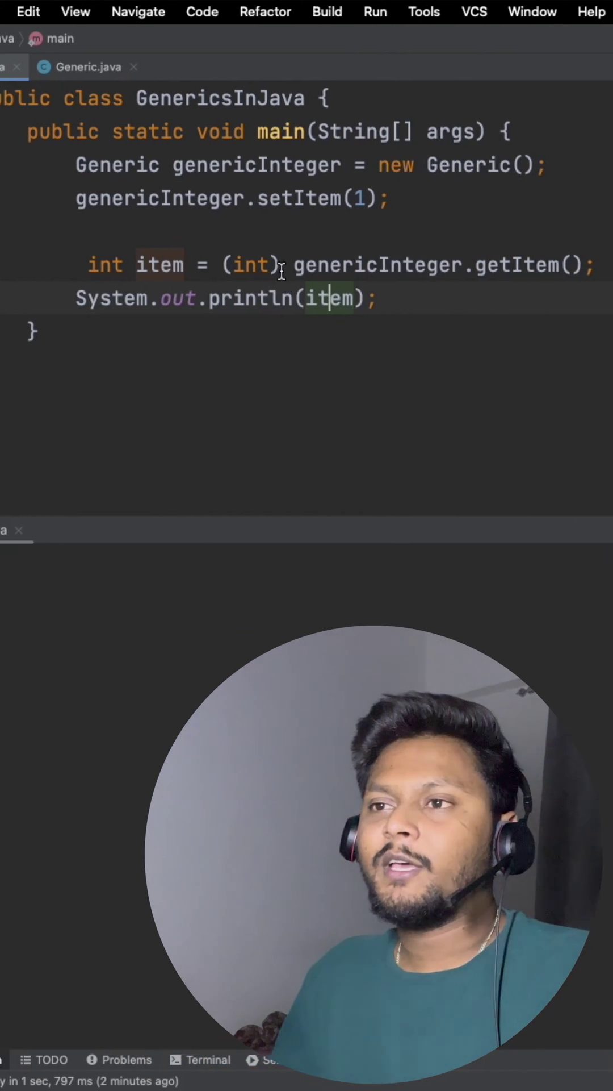
pyautogui.moveTo(281, 265); pyautogui.dragTo(223, 265)
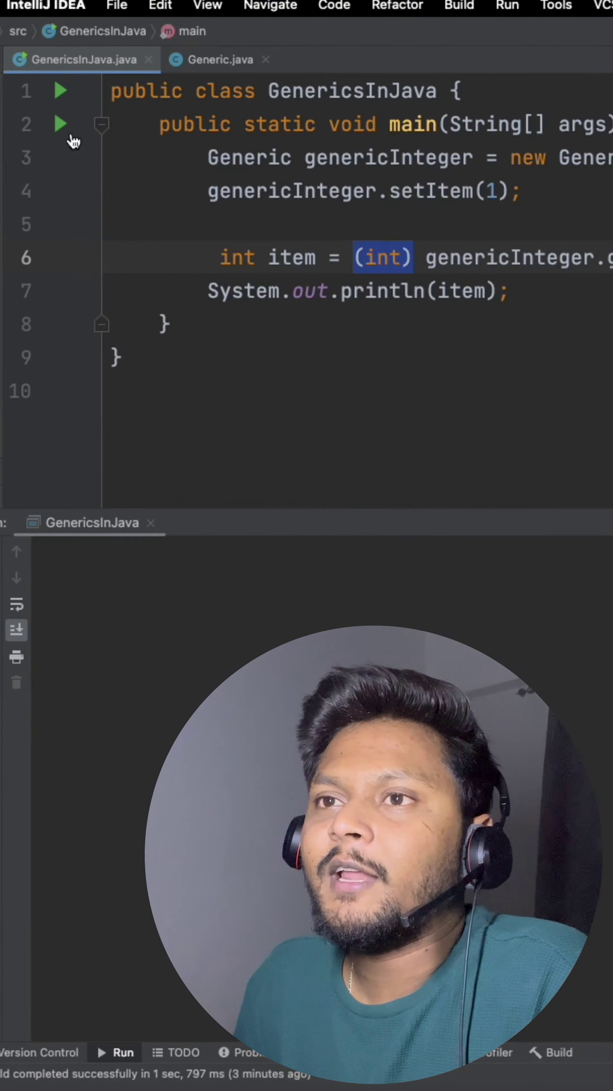
# Run main with the string argument, producing a ClassCastException on the int cast line
pyautogui.click(60, 125)
pyautogui.click(171, 137)
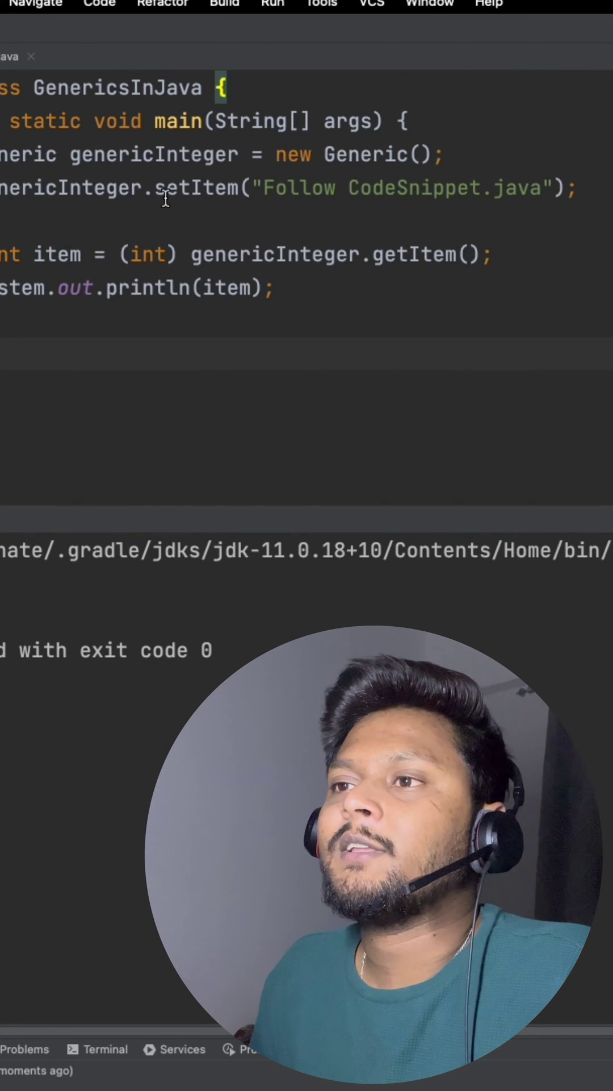
pyautogui.click(176, 190)
pyautogui.click(398, 188)
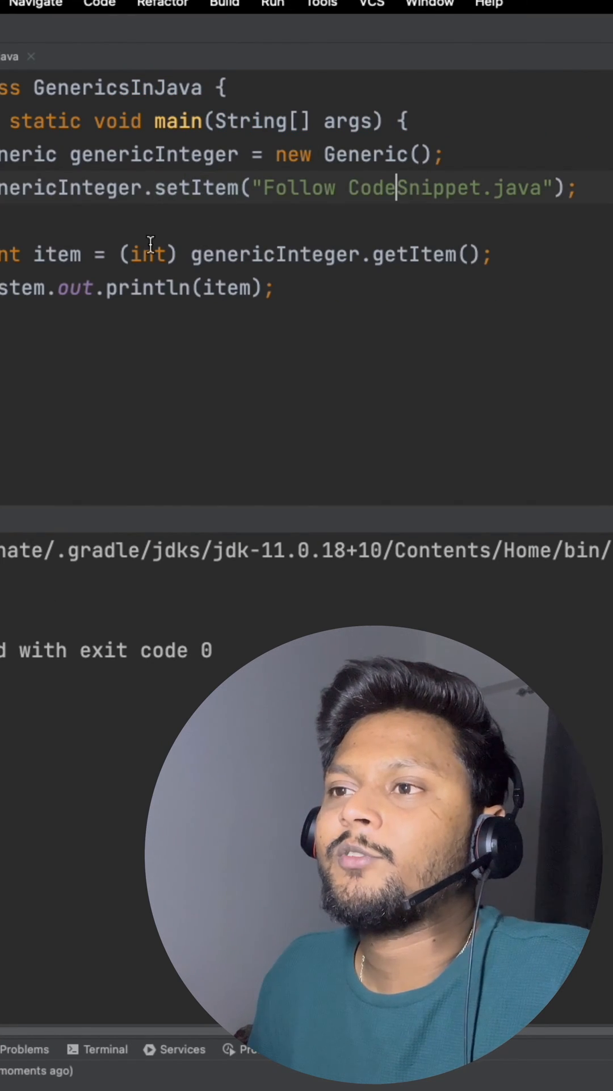
pyautogui.moveTo(121, 254); pyautogui.dragTo(281, 291)
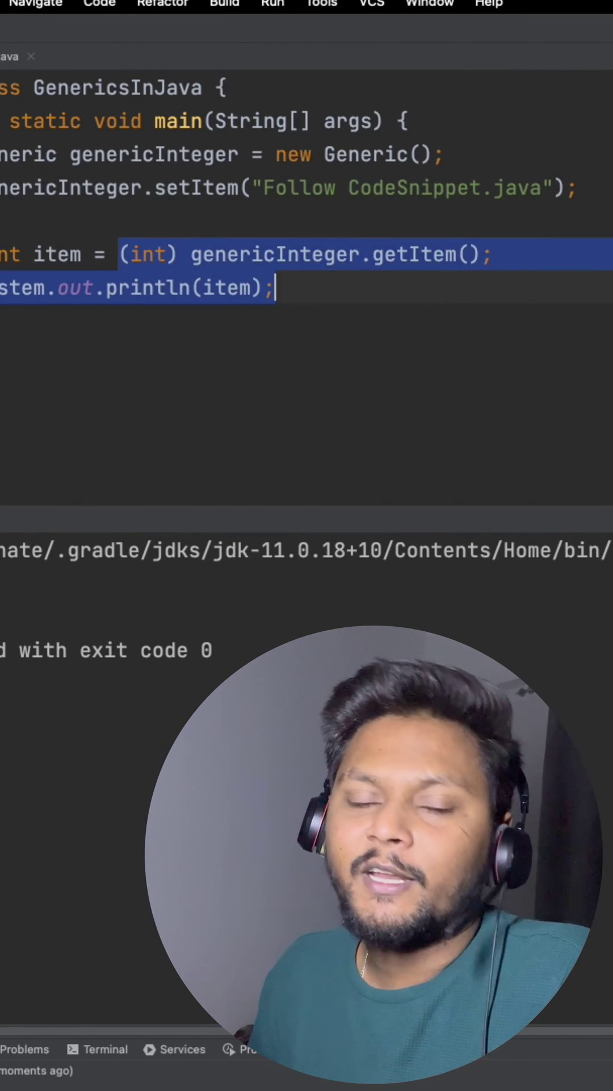
pyautogui.click(439, 326)
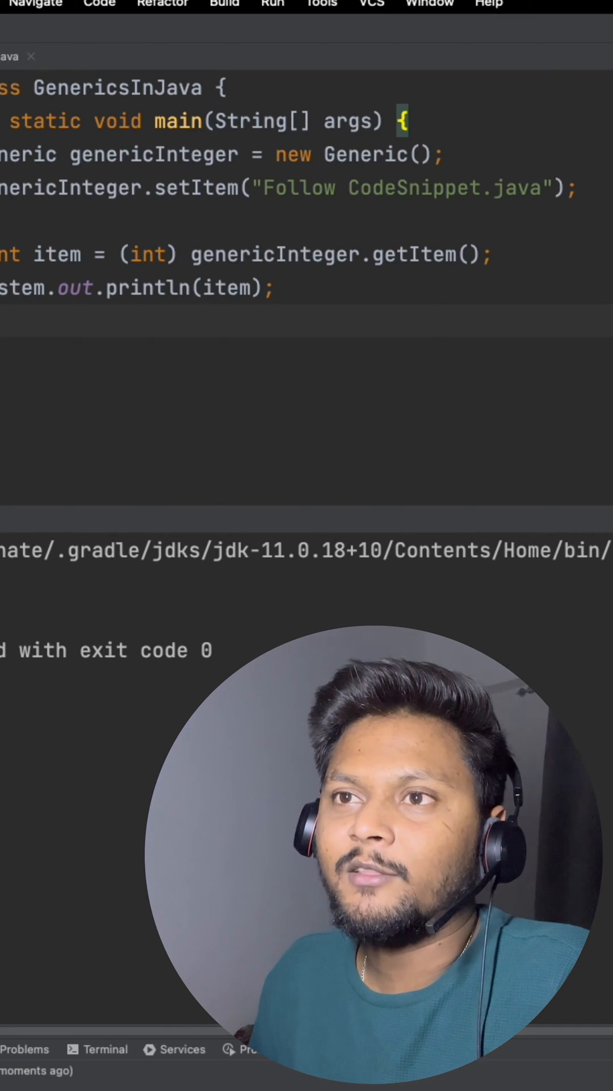
pyautogui.press('Escape')
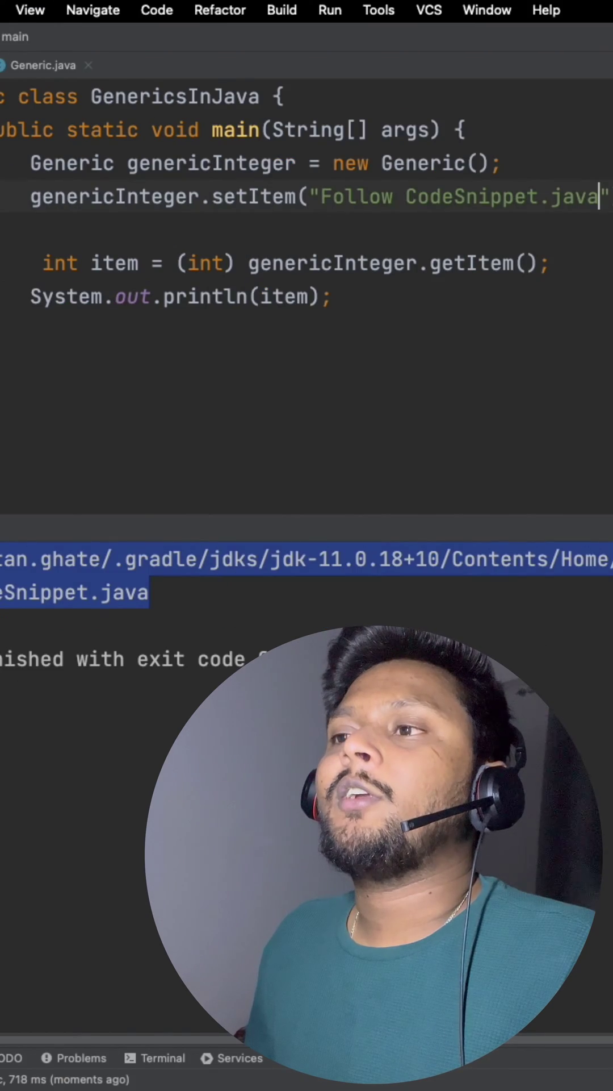
# Delete the string argument so setItem takes 1 again
pyautogui.press('BackSpace')
pyautogui.press('BackSpace')
pyautogui.press('BackSpace')
pyautogui.write('1);')
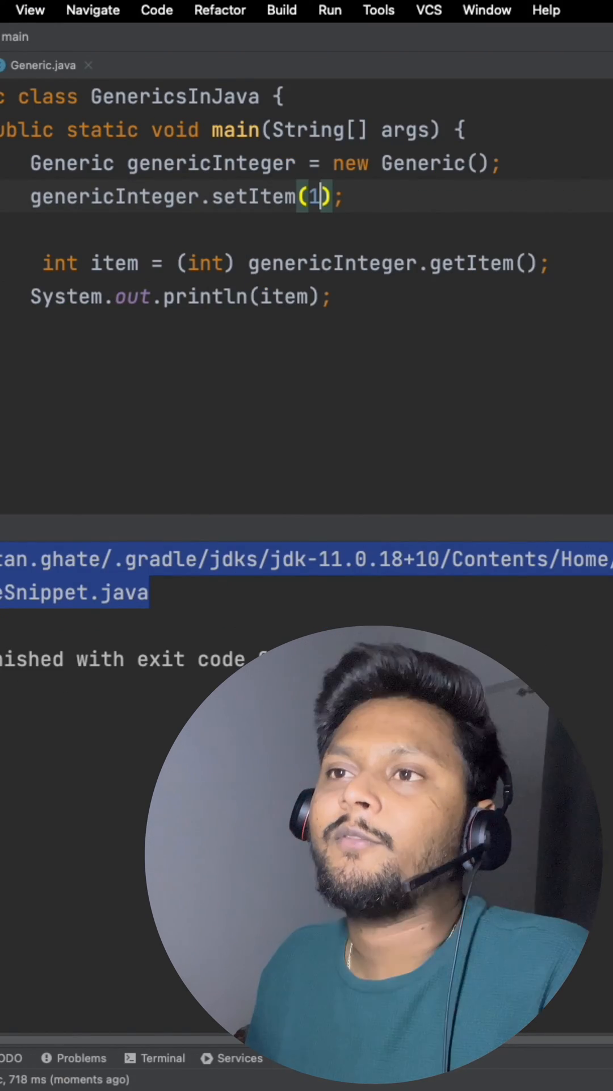
pyautogui.click(225, 296)
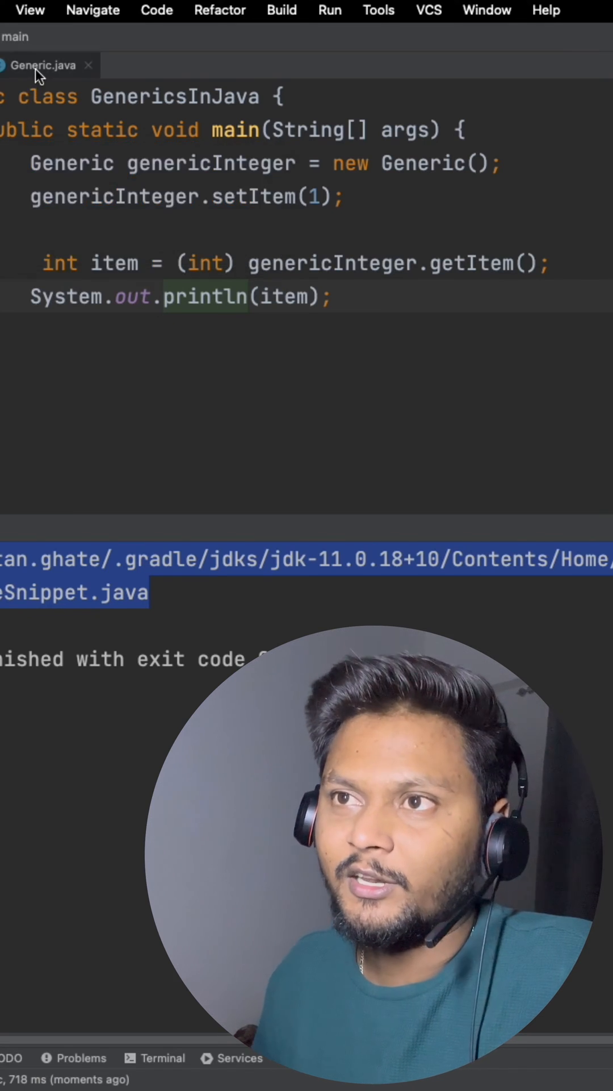
# Add type parameter <T> to Generic and make the setter's parameter type T
pyautogui.click(43, 65)
pyautogui.click(262, 132)
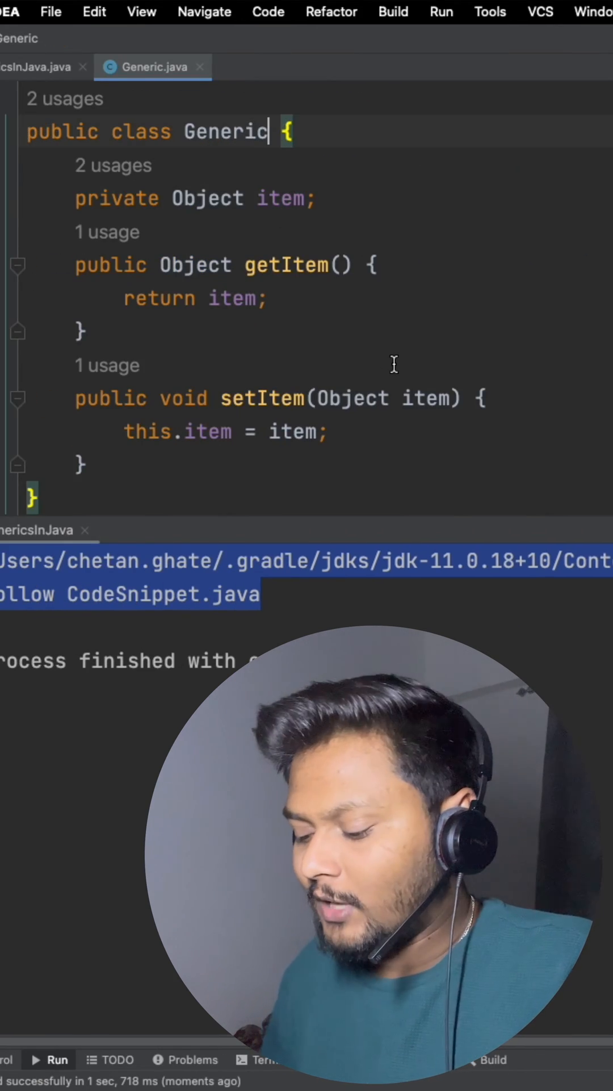
pyautogui.write('<>')
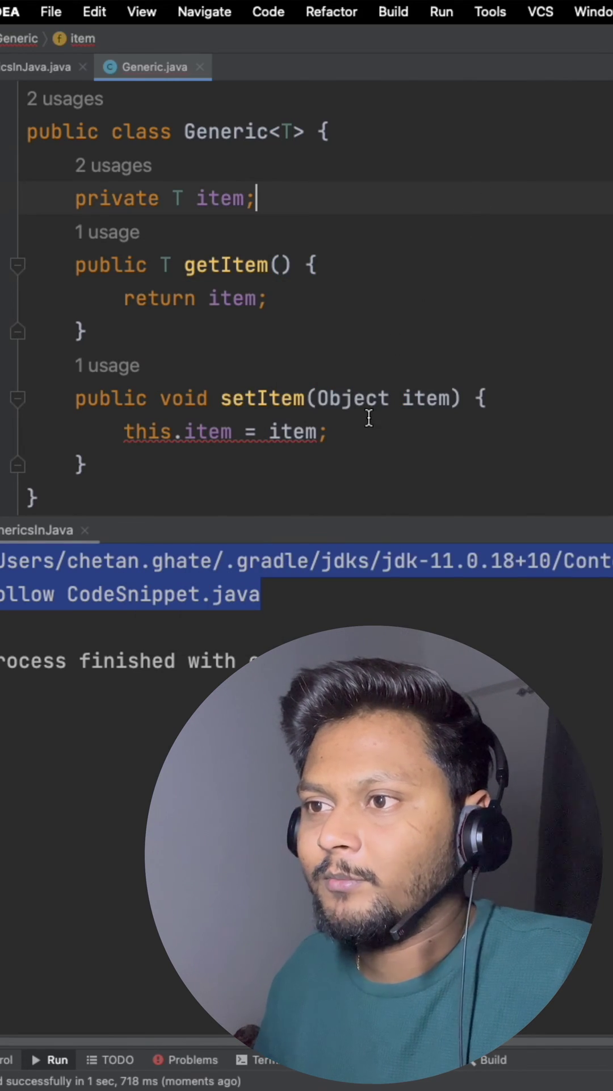
pyautogui.doubleClick(353, 398)
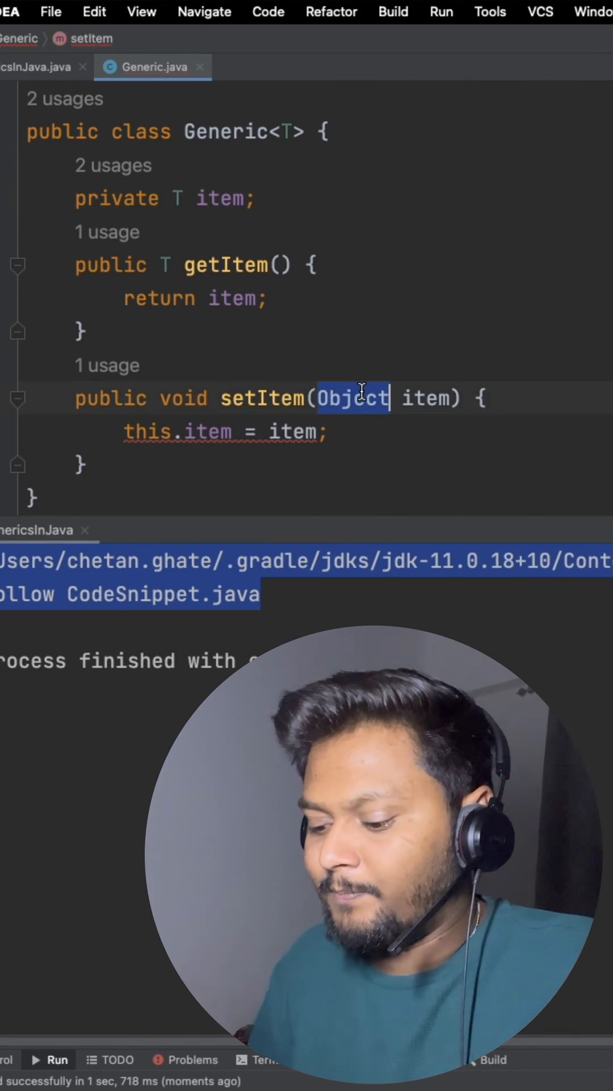
pyautogui.write('T')
pyautogui.press('Escape')
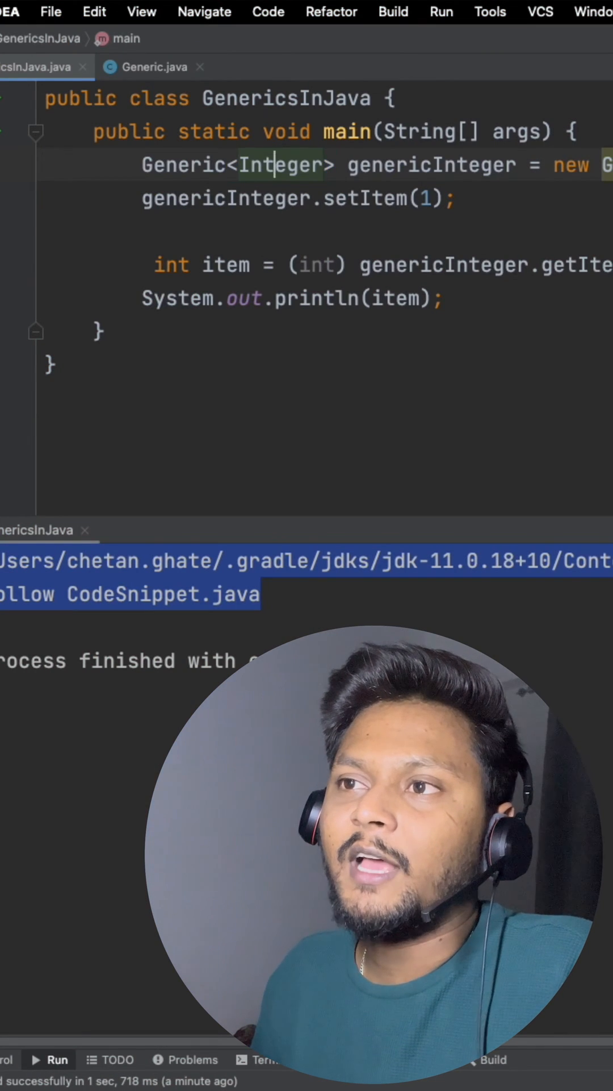
# Set the setItem argument, remove the (int) cast and run main so it prints 1
pyautogui.doubleClick(427, 199)
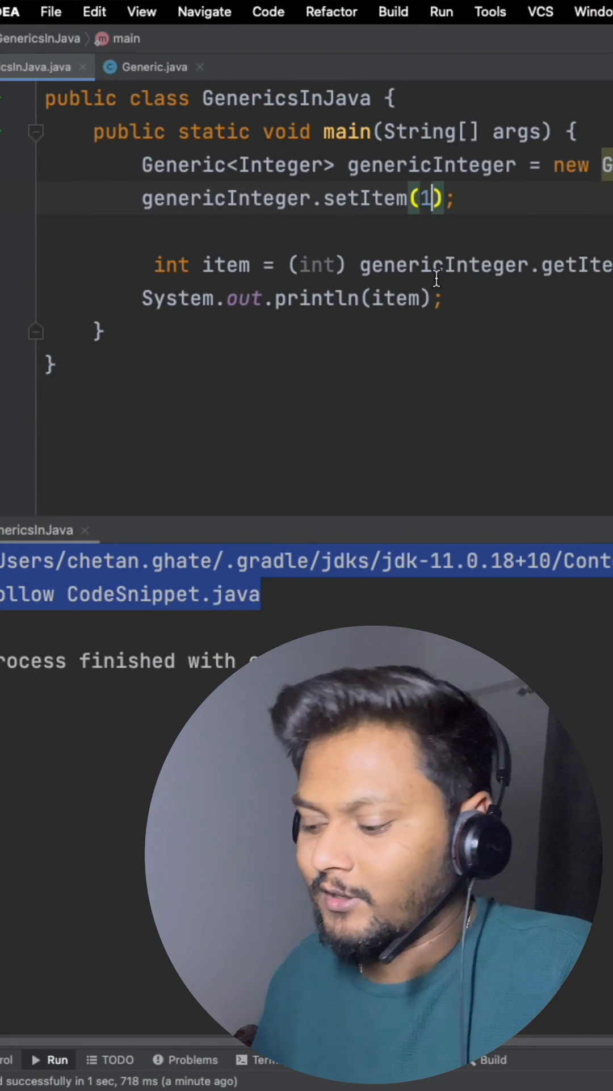
pyautogui.write('"')
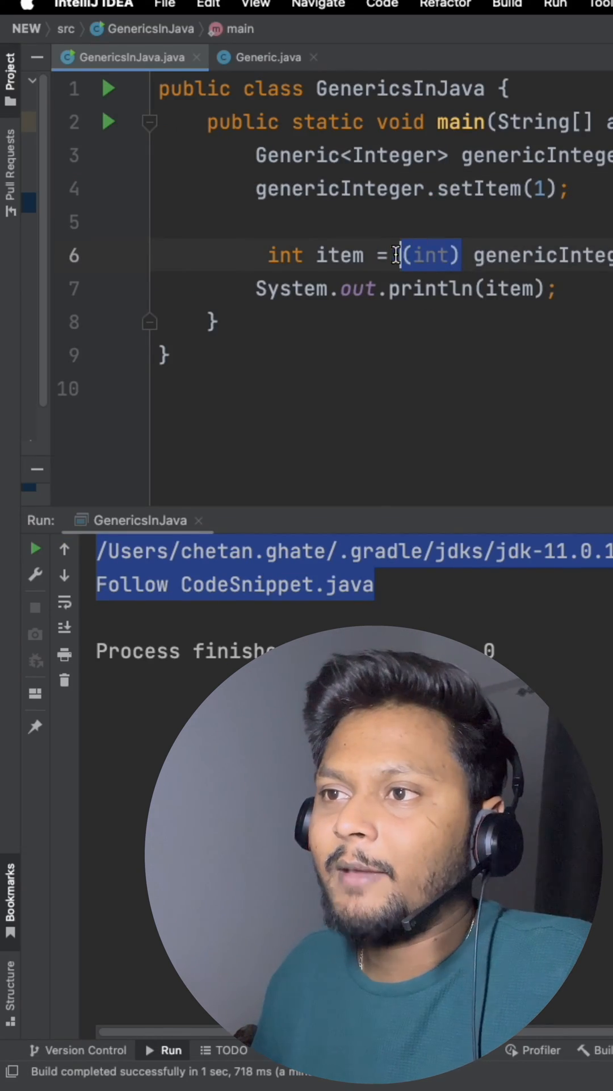
pyautogui.press('BackSpace')
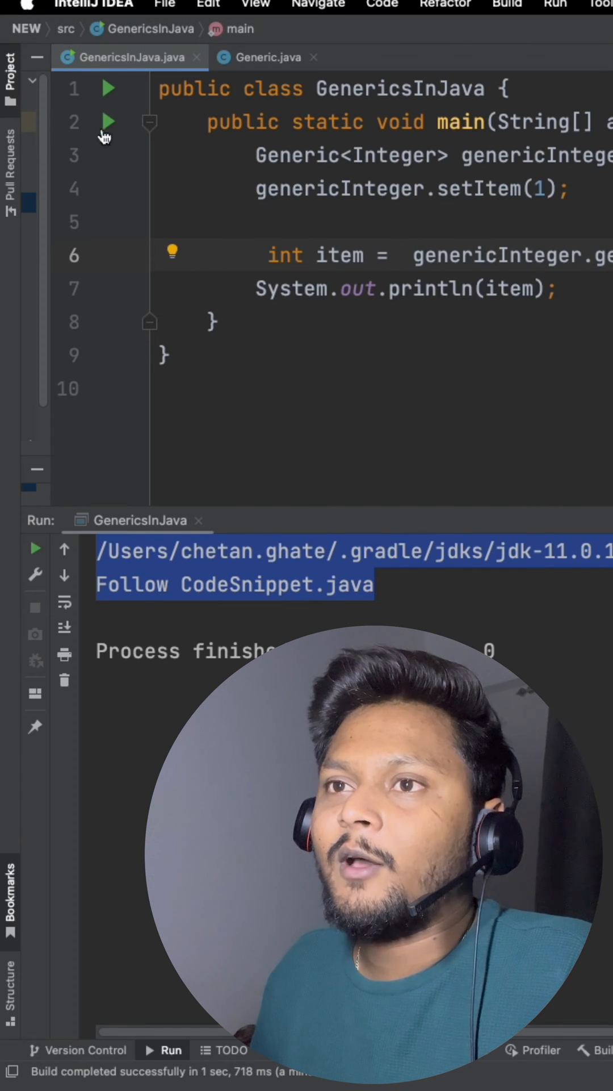
pyautogui.click(107, 124)
pyautogui.click(126, 167)
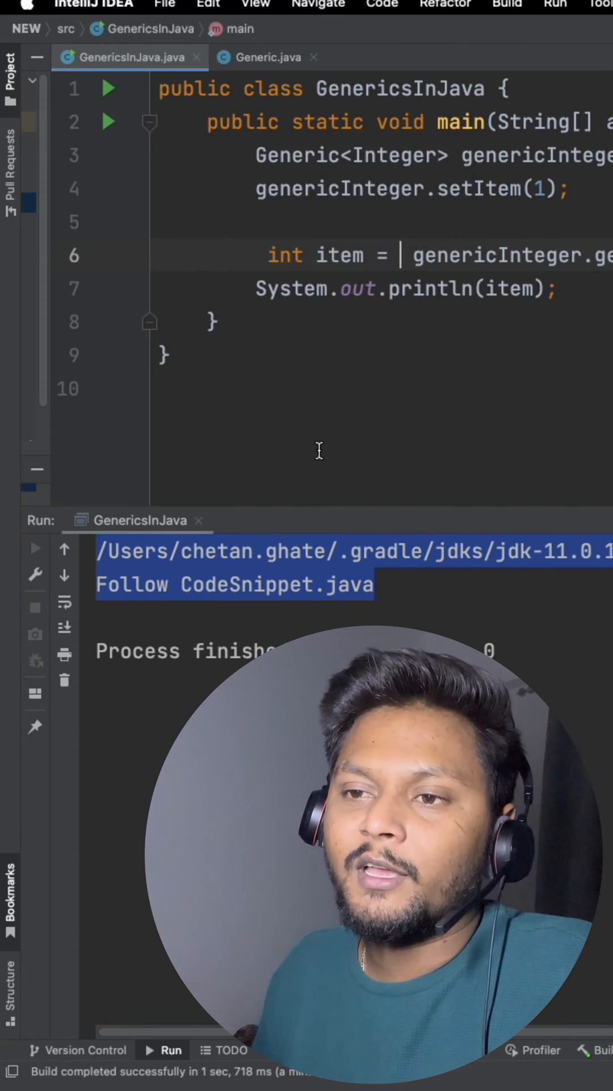
pyautogui.doubleClick(105, 585)
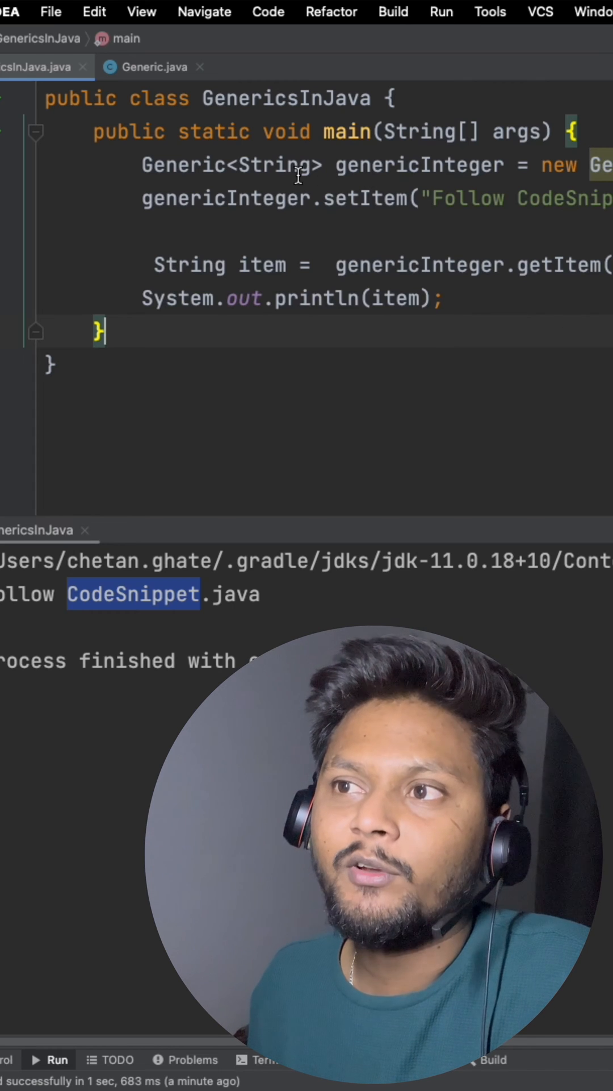
# Replace the String type argument with int (rejected as primitive), then Integer
pyautogui.doubleClick(282, 165)
pyautogui.write('int')
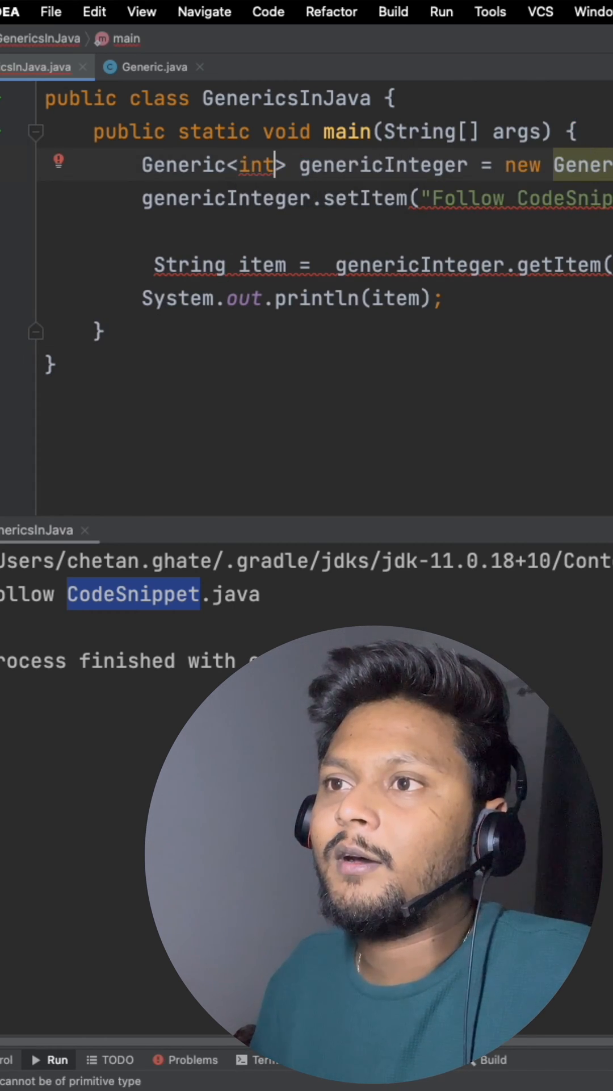
pyautogui.doubleClick(255, 164)
pyautogui.write('Integer')
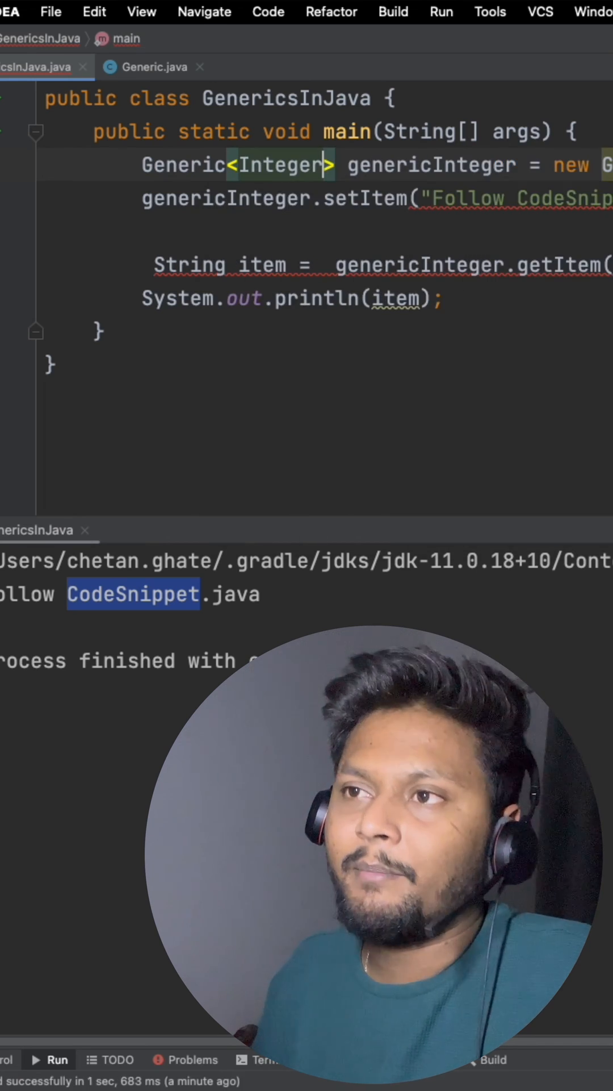